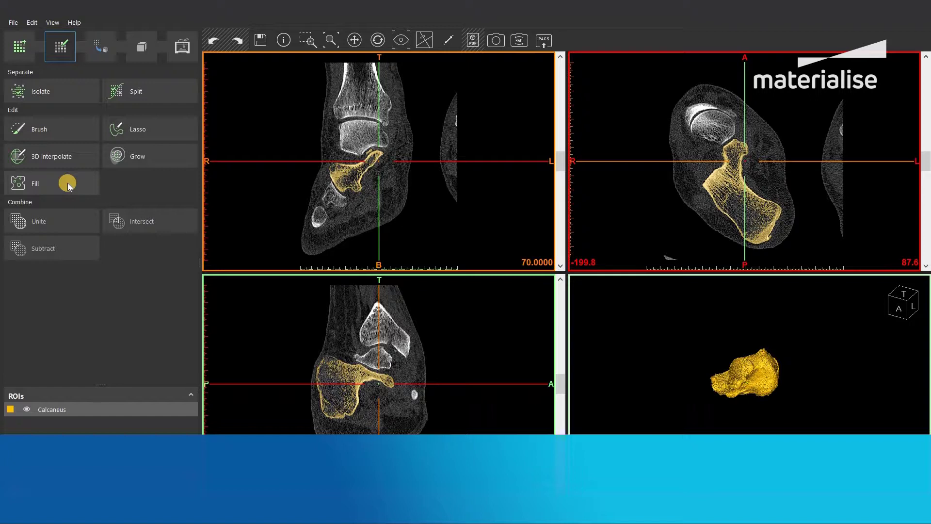
# Open the Fill tool on the Calcaneus ROI at 2-voxel hole closing distance and browse coronal slices.
pyautogui.click(68, 183)
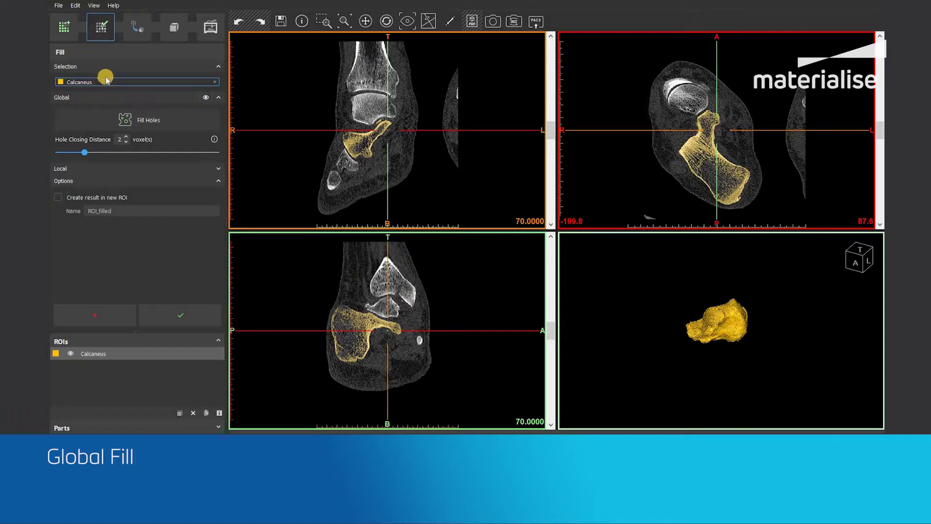
pyautogui.click(167, 121)
pyautogui.scroll(8, 352, 328)
pyautogui.scroll(-8, 353, 328)
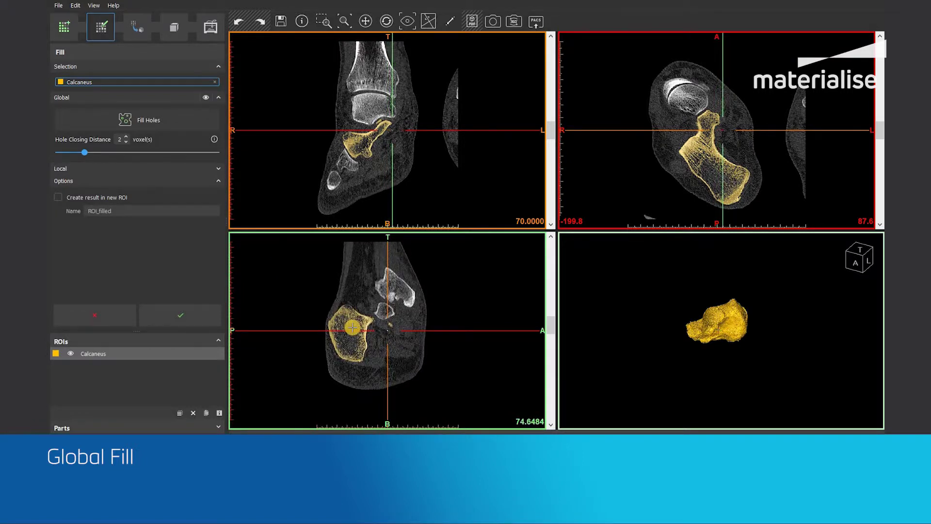
pyautogui.scroll(-4, 351, 327)
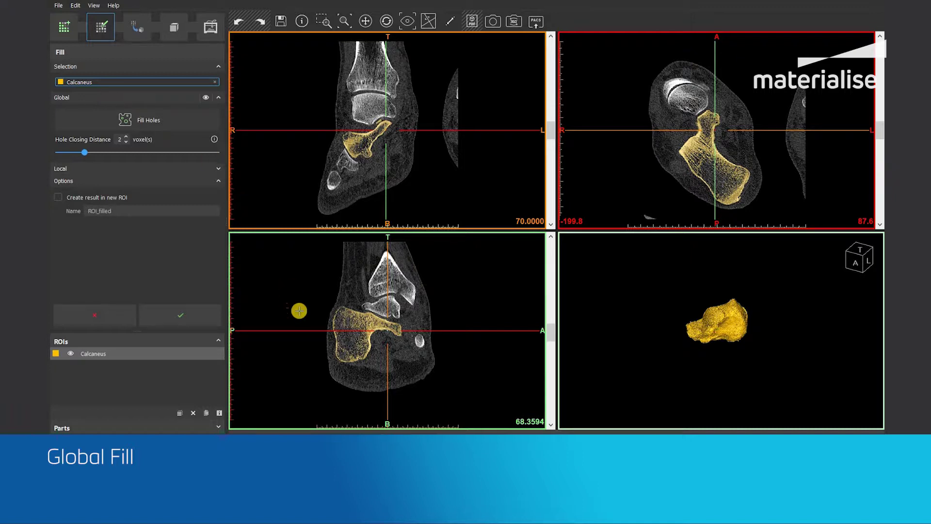
pyautogui.keyDown('ctrl'); pyautogui.scroll(5, 358, 289); pyautogui.keyUp('ctrl')
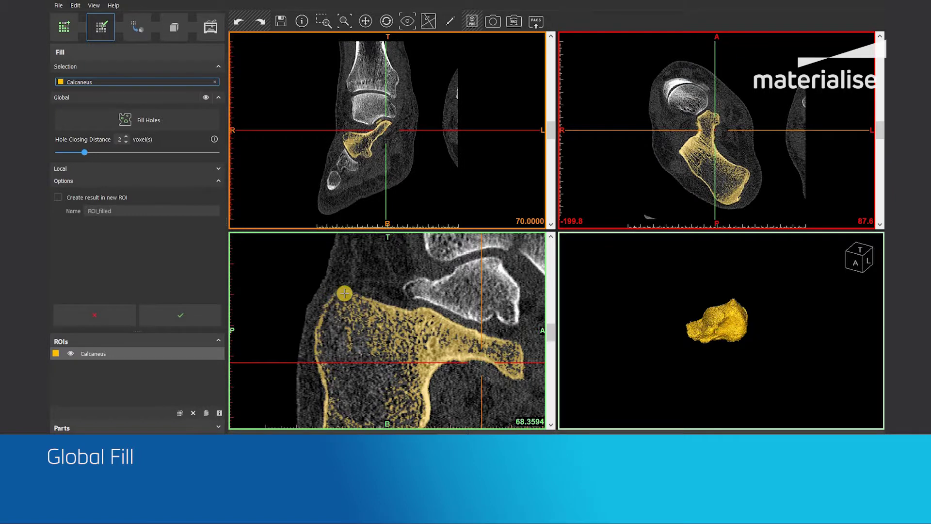
pyautogui.scroll(2, 345, 293)
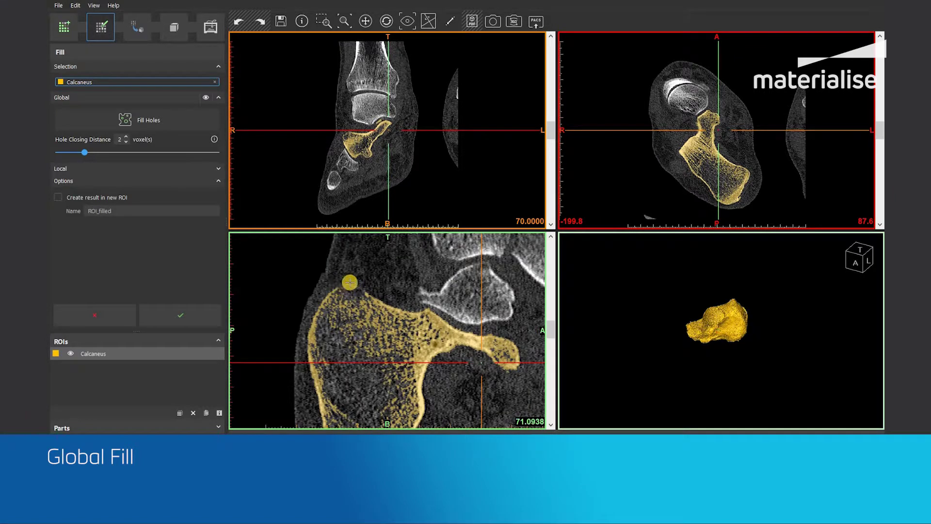
pyautogui.scroll(2, 368, 334)
pyautogui.scroll(1, 388, 286)
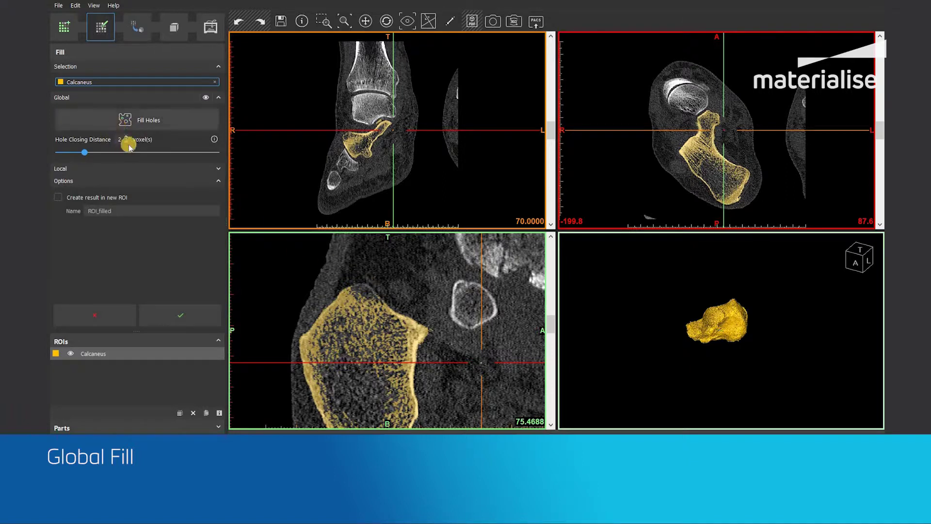
# Run global Fill Holes on the Calcaneus ROI and recentre the calcaneus in the coronal view.
pyautogui.click(147, 124)
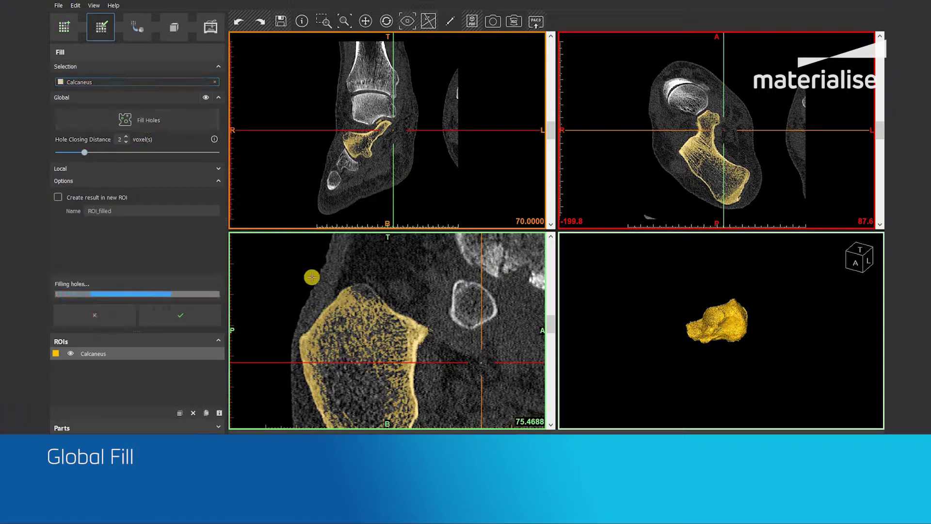
pyautogui.scroll(-3, 357, 326)
pyautogui.moveTo(357, 326); pyautogui.dragTo(368, 314, button='middle')
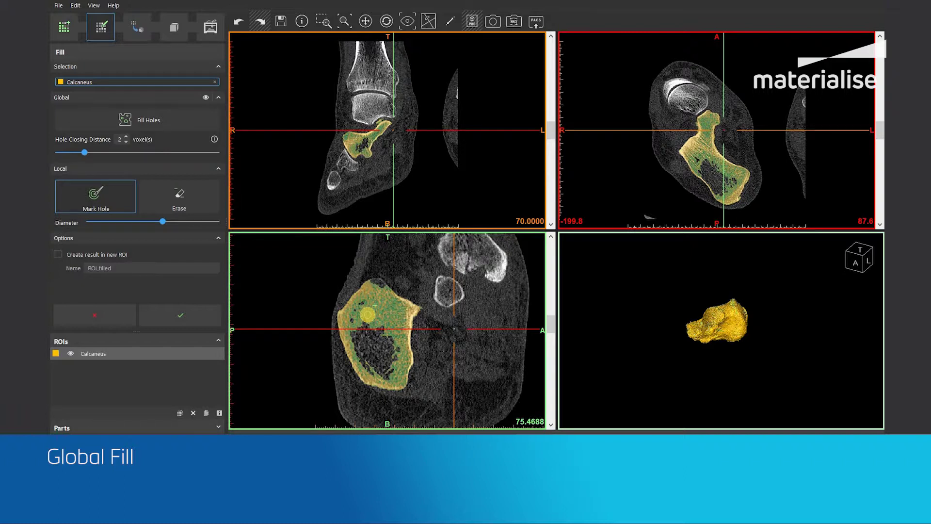
pyautogui.scroll(2, 376, 352)
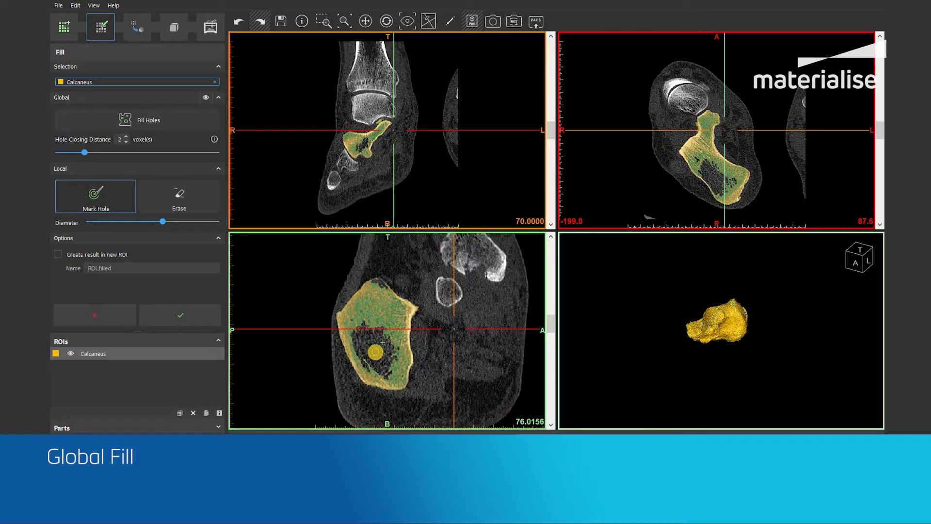
pyautogui.scroll(2, 376, 352)
pyautogui.scroll(4, 376, 352)
pyautogui.scroll(1, 376, 352)
pyautogui.scroll(3, 376, 353)
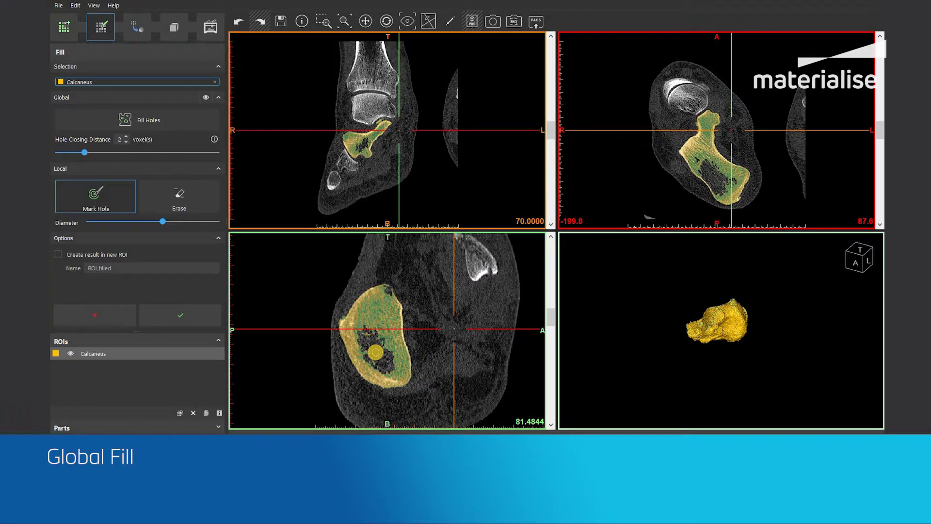
pyautogui.keyDown('ctrl'); pyautogui.scroll(2, 383, 298); pyautogui.keyUp('ctrl')
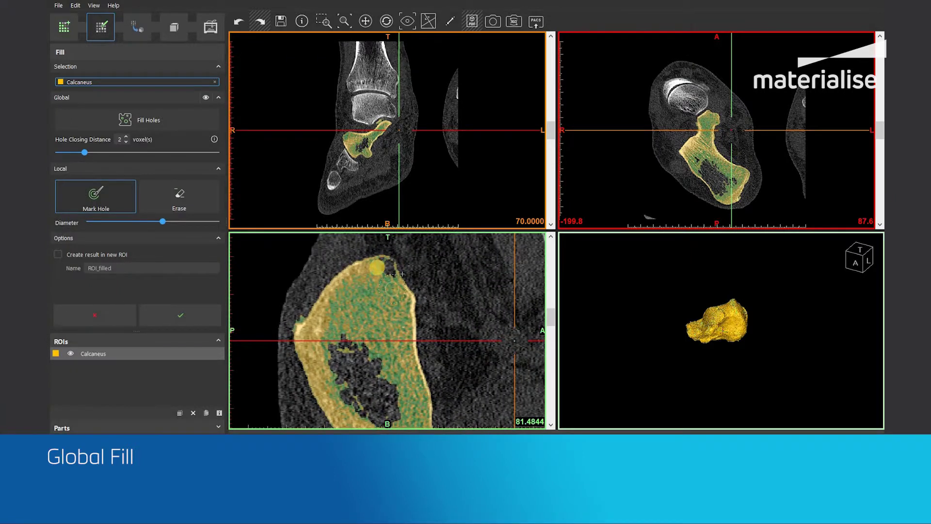
pyautogui.scroll(-6, 379, 254)
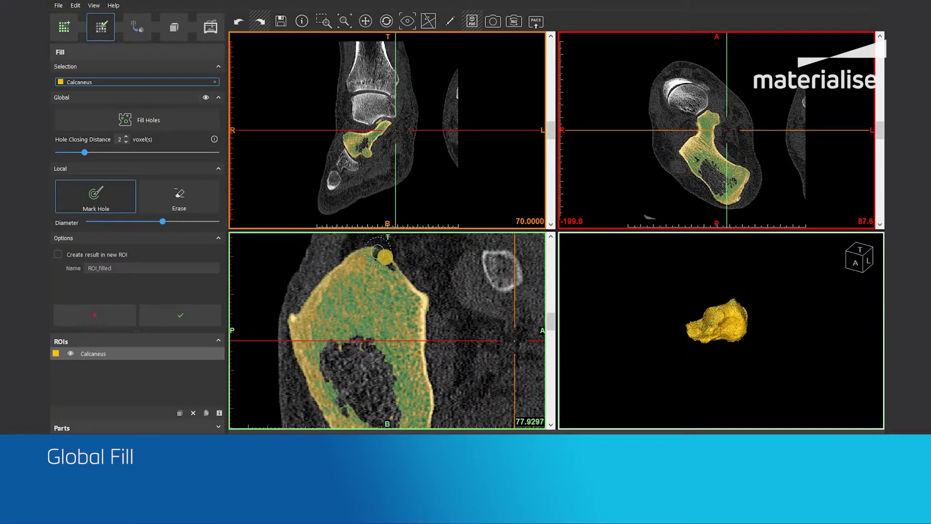
pyautogui.scroll(-3, 376, 254)
pyautogui.scroll(-6, 374, 255)
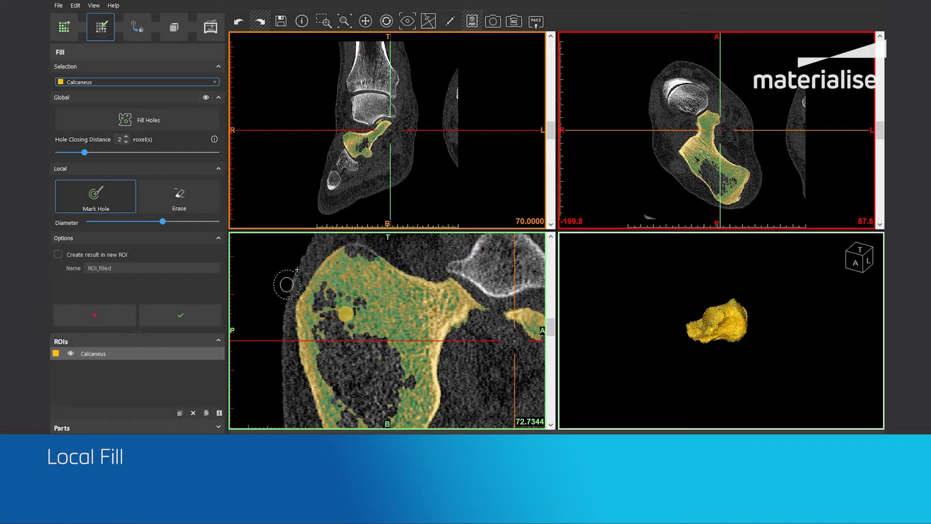
# Frame the calcaneus on the coronal slice and mark its large central cavity as a hole.
pyautogui.moveTo(349, 286); pyautogui.dragTo(359, 302, button='middle')
pyautogui.scroll(-8, 359, 301)
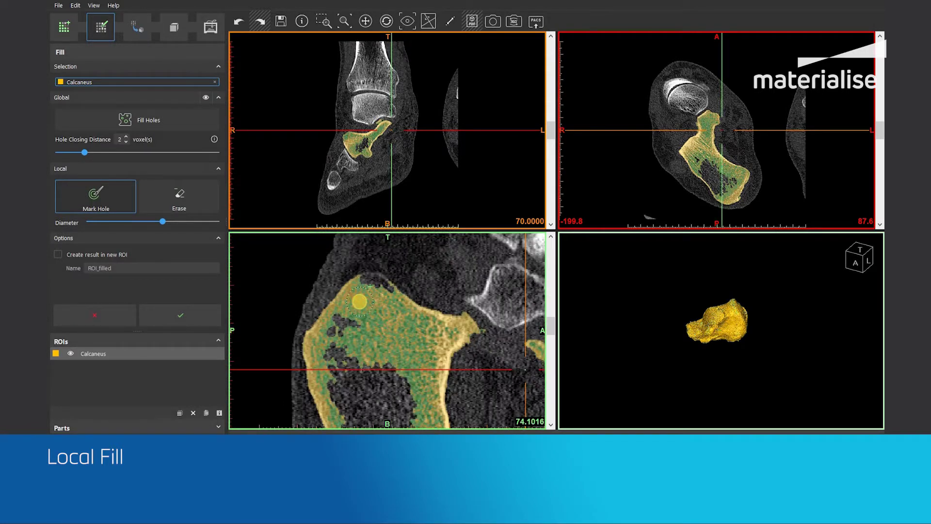
pyautogui.keyDown('ctrl'); pyautogui.scroll(-2, 354, 304); pyautogui.keyUp('ctrl')
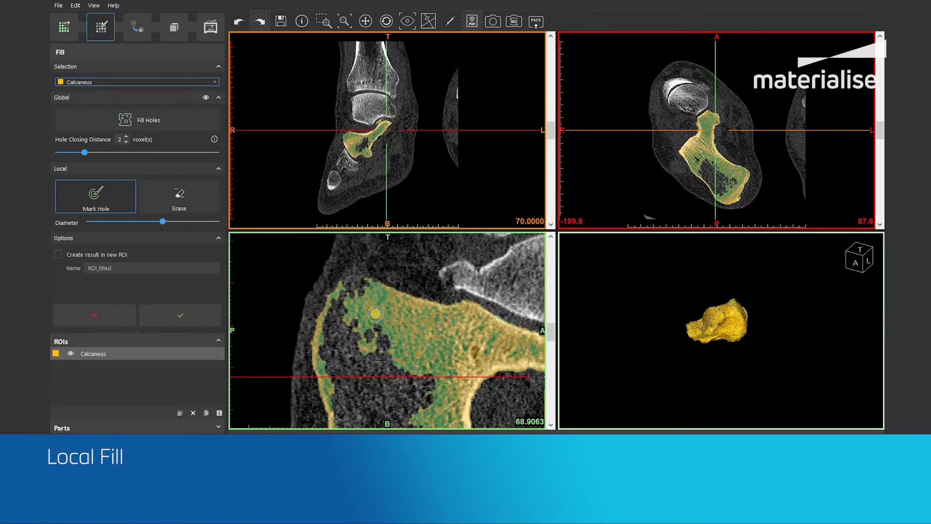
pyautogui.keyDown('ctrl'); pyautogui.scroll(-2, 372, 324); pyautogui.keyUp('ctrl')
pyautogui.moveTo(372, 324); pyautogui.dragTo(365, 299, button='middle')
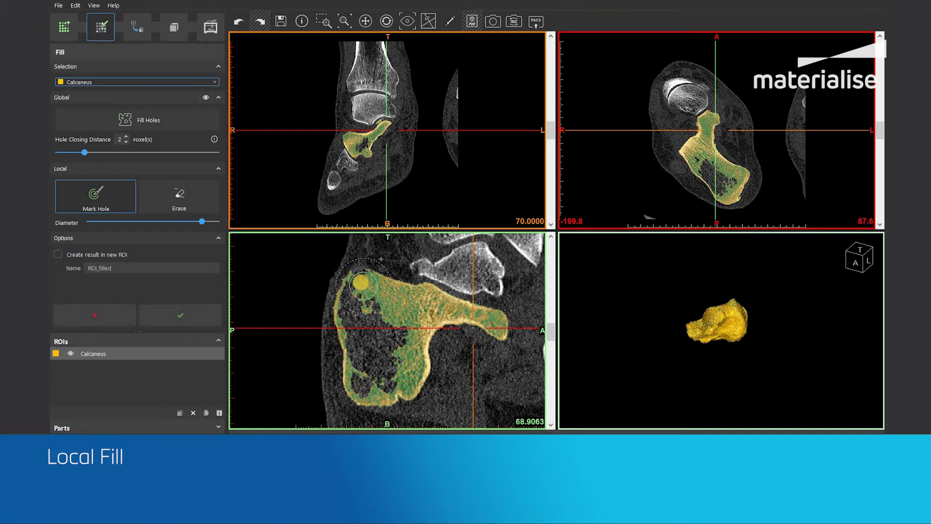
pyautogui.click(360, 281)
pyautogui.moveTo(360, 281)
pyautogui.mouseDown()
pyautogui.moveTo(367, 376)
pyautogui.moveTo(383, 373)
pyautogui.moveTo(383, 321)
pyautogui.moveTo(389, 350)
pyautogui.moveTo(383, 322)
pyautogui.mouseUp()
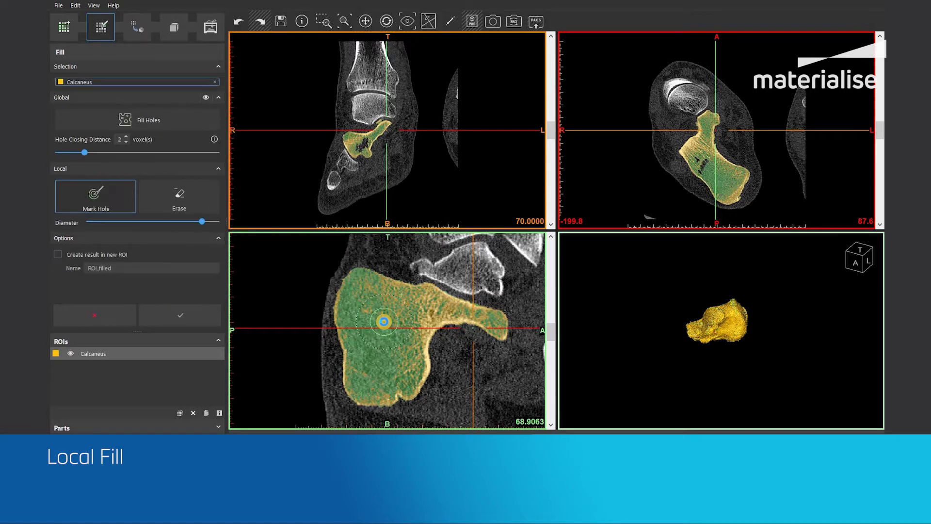
# Mark the remaining dark holes lower in the calcaneus for filling.
pyautogui.scroll(-1, 383, 330)
pyautogui.scroll(-9, 383, 330)
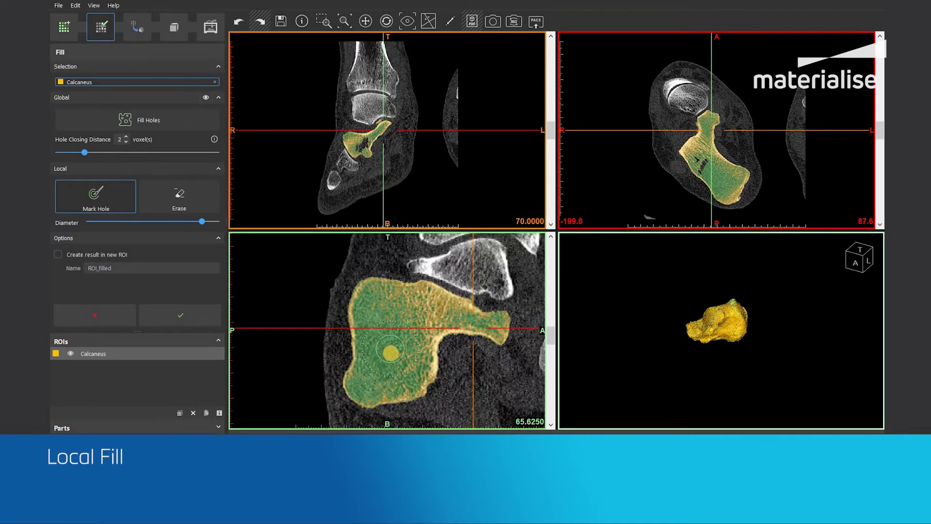
pyautogui.scroll(-8, 391, 352)
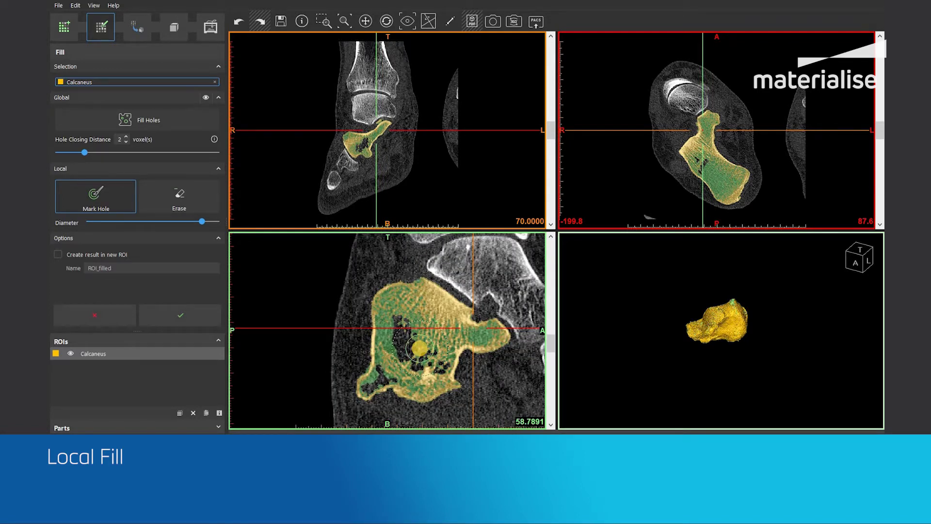
pyautogui.moveTo(419, 348)
pyautogui.mouseDown()
pyautogui.moveTo(407, 335)
pyautogui.moveTo(427, 358)
pyautogui.mouseUp()
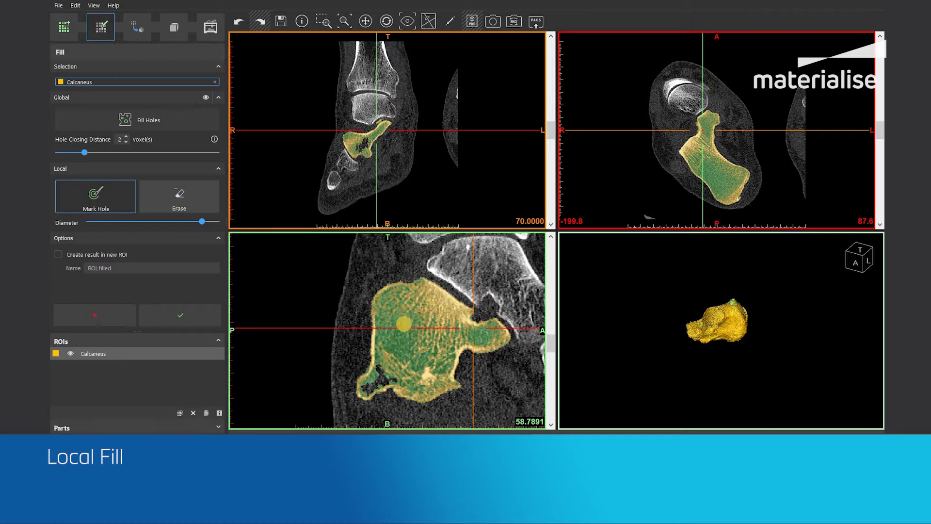
# Mark the hole near the calcaneus's lower-left edge on a further coronal slice.
pyautogui.scroll(3, 389, 358)
pyautogui.scroll(2, 389, 359)
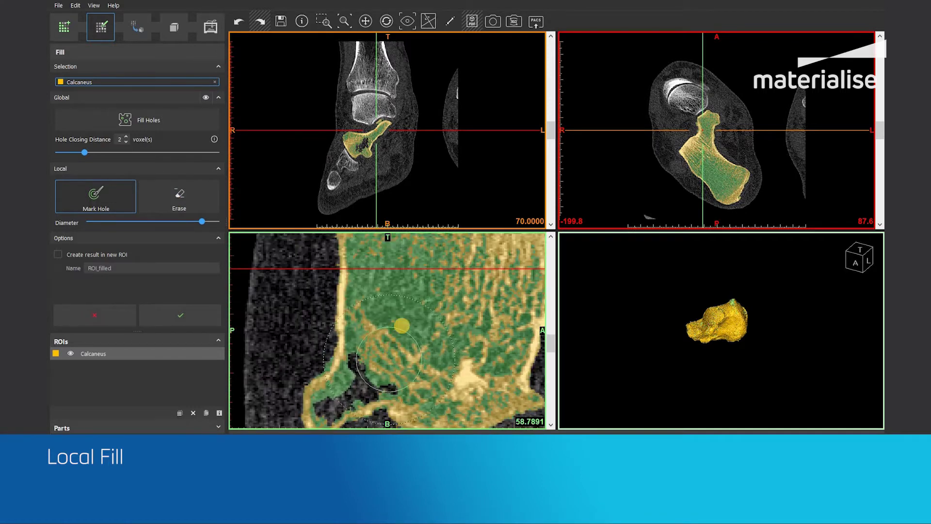
pyautogui.keyDown('ctrl'); pyautogui.scroll(-2, 391, 335); pyautogui.keyUp('ctrl')
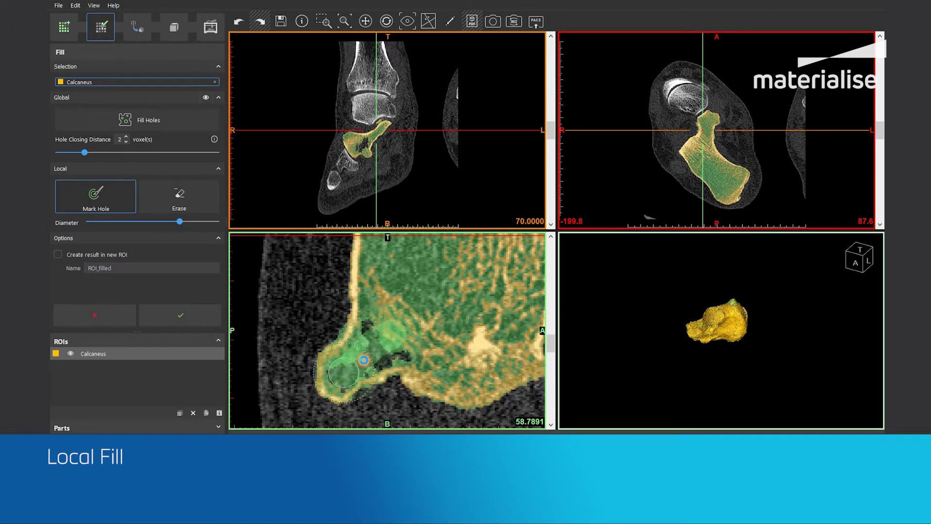
pyautogui.scroll(-3, 374, 354)
pyautogui.scroll(-4, 417, 375)
pyautogui.click(418, 375)
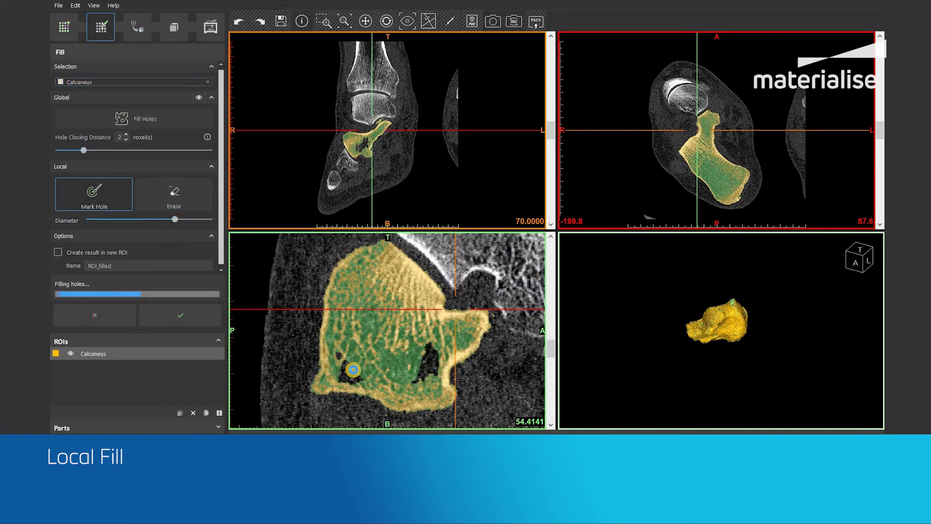
# Zoom in on the calcaneus top edge and mark the gap there as a hole.
pyautogui.scroll(-4, 467, 343)
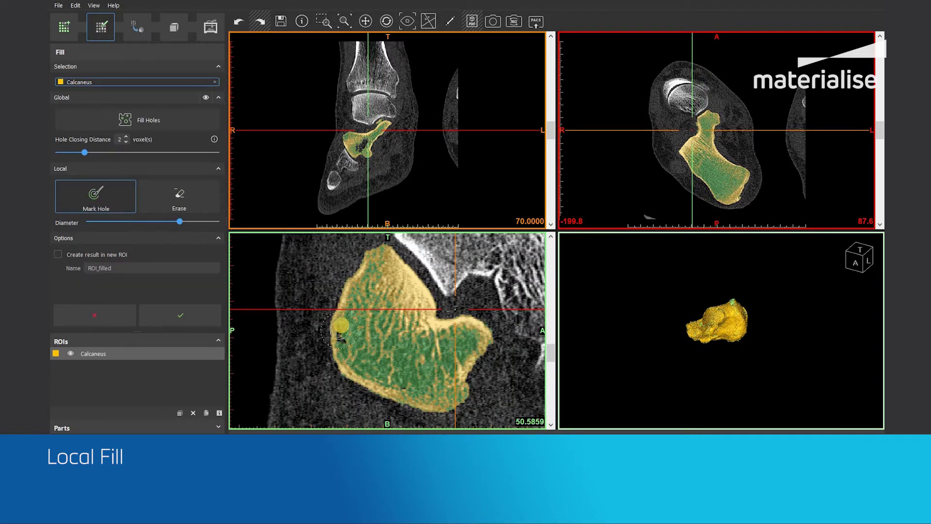
pyautogui.scroll(-3, 417, 373)
pyautogui.keyDown('ctrl'); pyautogui.scroll(2, 410, 366); pyautogui.keyUp('ctrl')
pyautogui.scroll(-5, 415, 357)
pyautogui.keyDown('ctrl'); pyautogui.scroll(-2, 416, 358); pyautogui.keyUp('ctrl')
pyautogui.moveTo(415, 358); pyautogui.dragTo(437, 334, button='right')
pyautogui.scroll(-2, 412, 340)
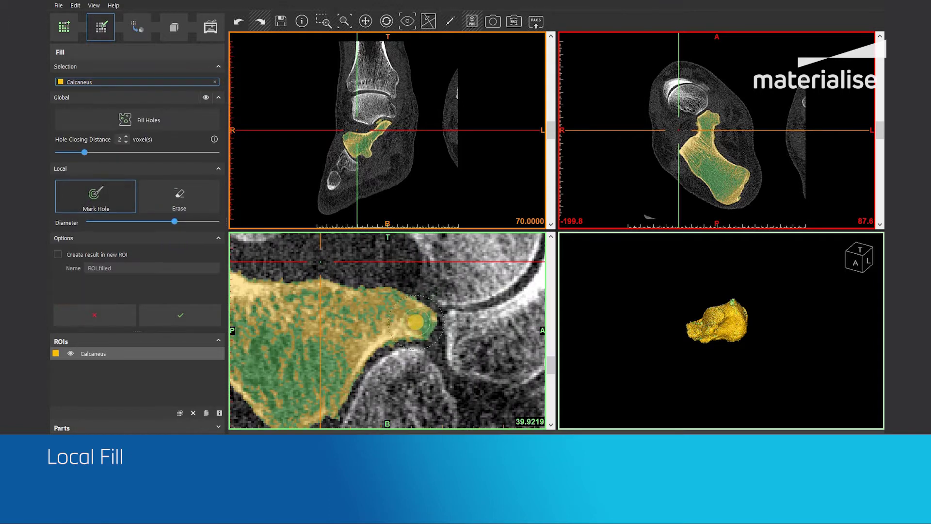
pyautogui.moveTo(340, 300); pyautogui.dragTo(403, 334, button='middle')
pyautogui.scroll(11, 403, 335)
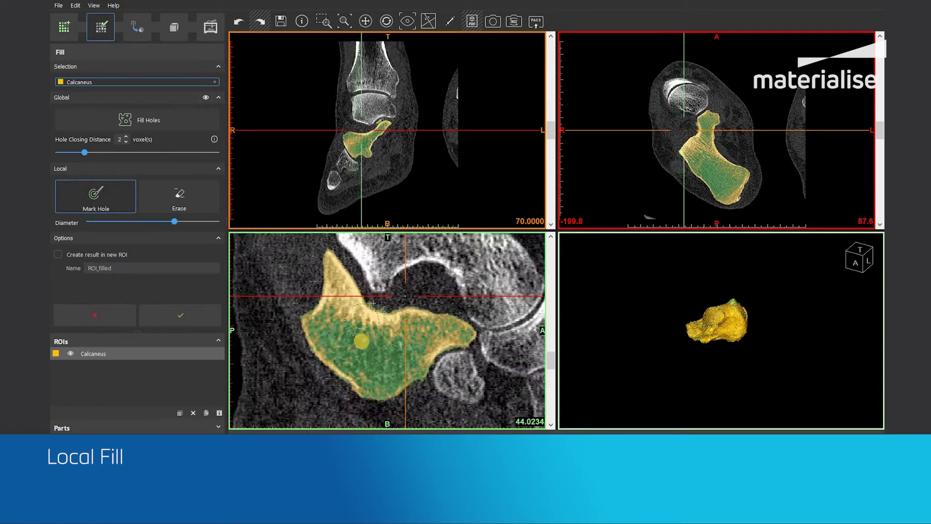
pyautogui.scroll(18, 366, 353)
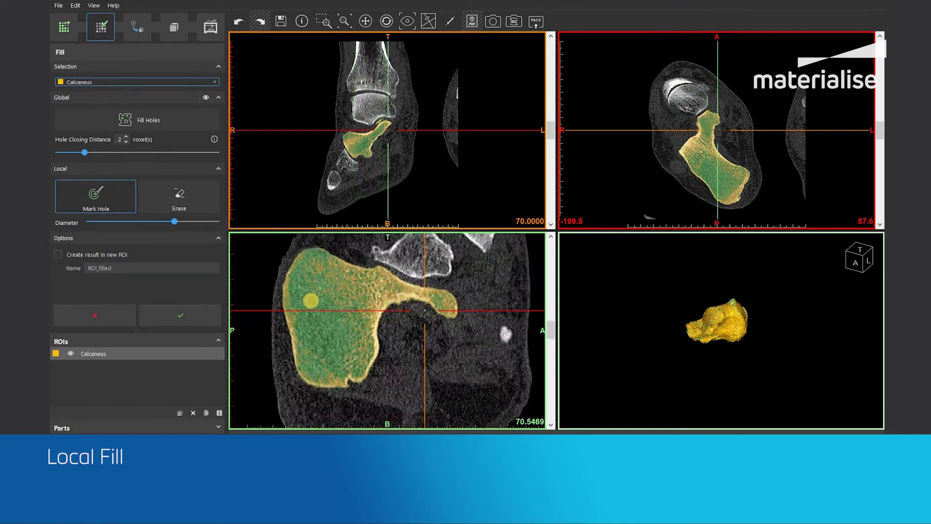
pyautogui.moveTo(331, 272); pyautogui.dragTo(357, 275, button='right')
pyautogui.scroll(-4, 374, 281)
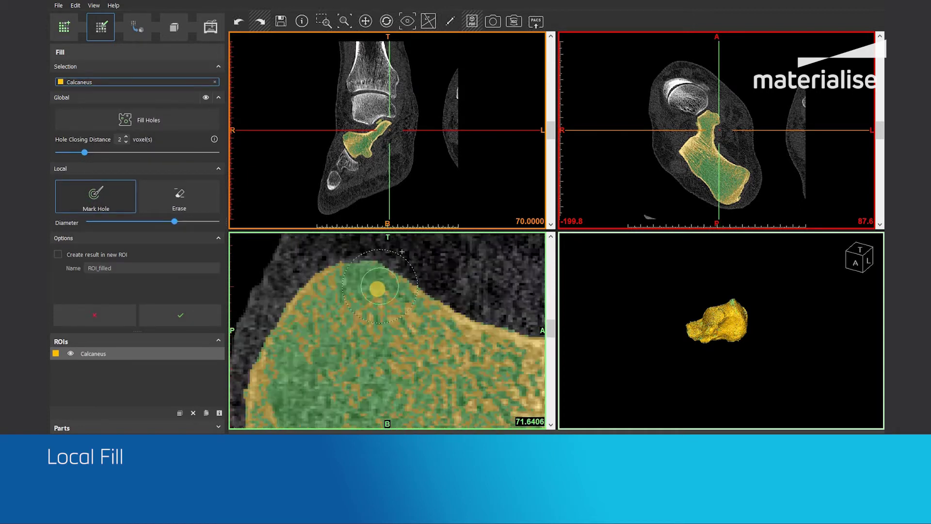
pyautogui.scroll(6, 377, 277)
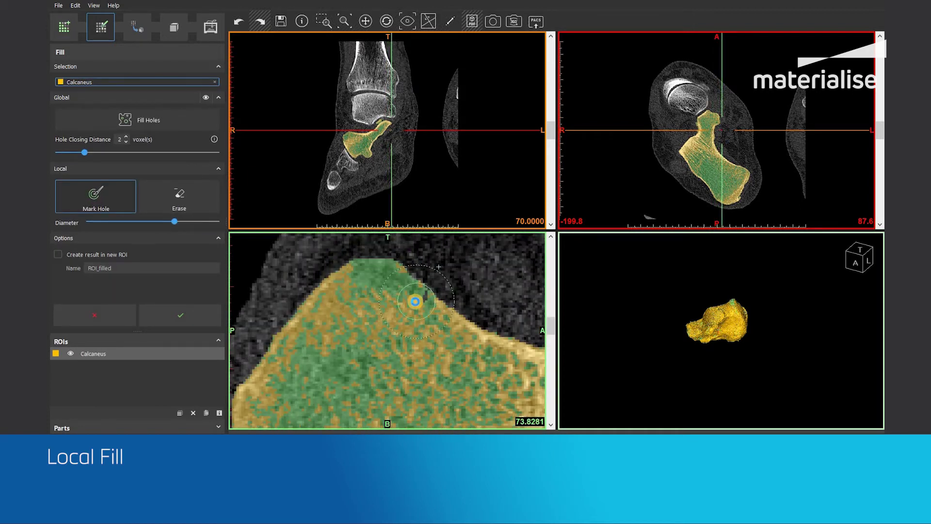
pyautogui.scroll(1, 437, 267)
pyautogui.click(430, 246)
pyautogui.click(422, 248)
# Zoom the coronal slice back out and rotate the 3D calcaneus to inspect the filling.
pyautogui.scroll(3, 432, 299)
pyautogui.moveTo(431, 299)
pyautogui.mouseDown(button='right')
pyautogui.moveTo(446, 307)
pyautogui.moveTo(441, 318)
pyautogui.moveTo(425, 288)
pyautogui.mouseUp(button='right')
pyautogui.scroll(-3, 424, 288)
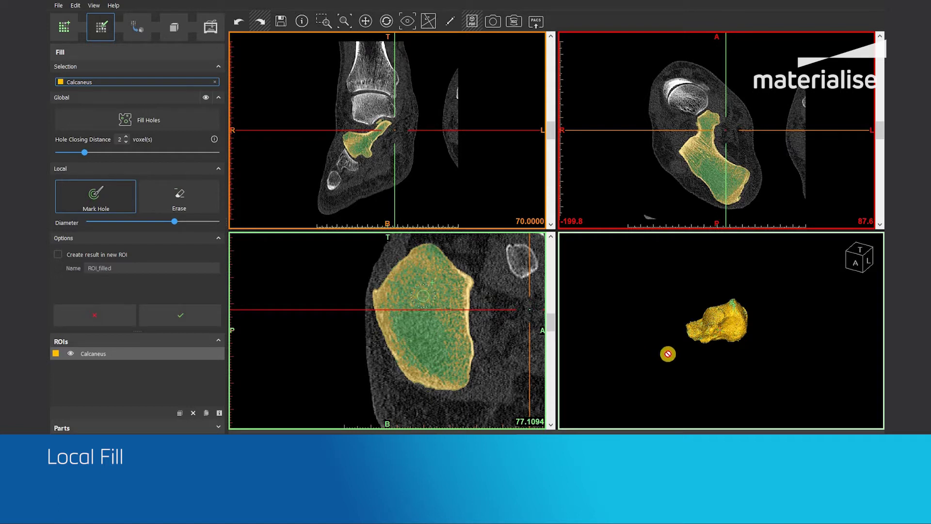
pyautogui.moveTo(732, 354); pyautogui.dragTo(728, 384, button='right')
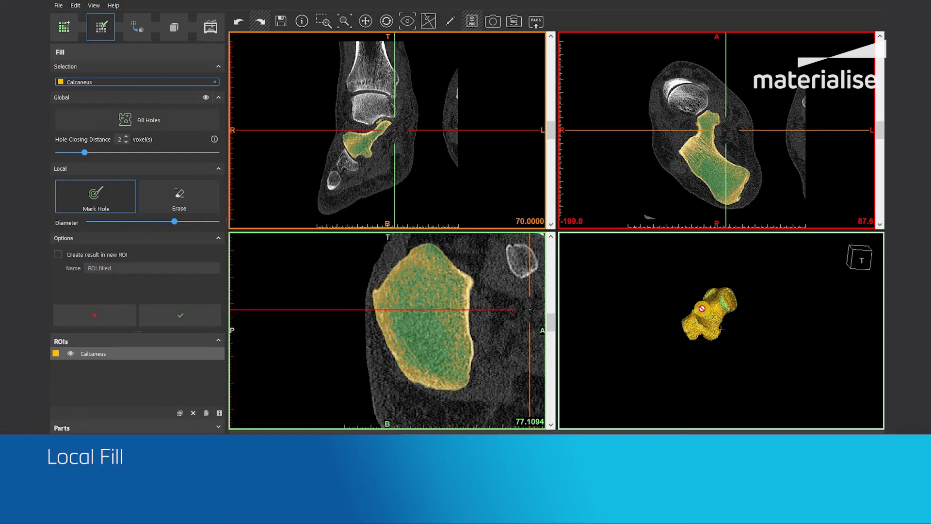
pyautogui.scroll(5, 728, 385)
pyautogui.scroll(-5, 711, 162)
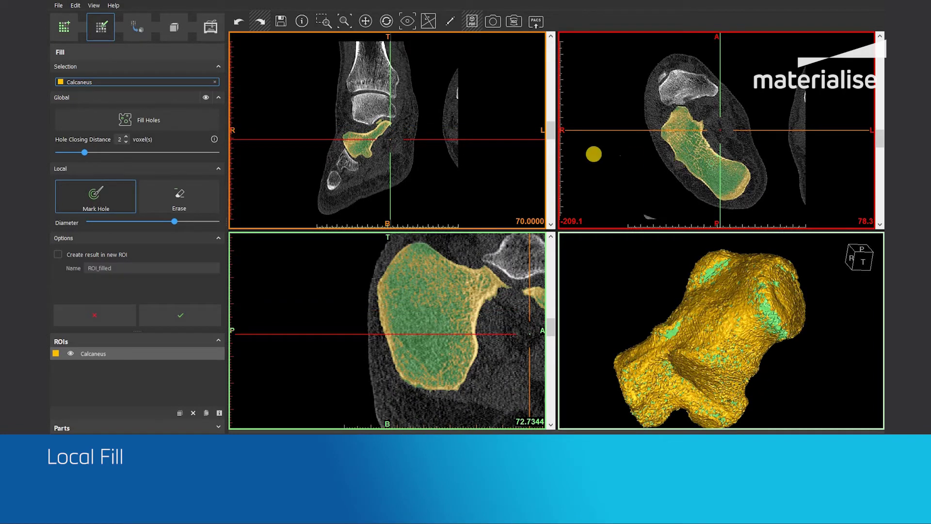
# Apply the fill so the Calcaneus ROI becomes solid yellow, then recentre the bone.
pyautogui.click(179, 318)
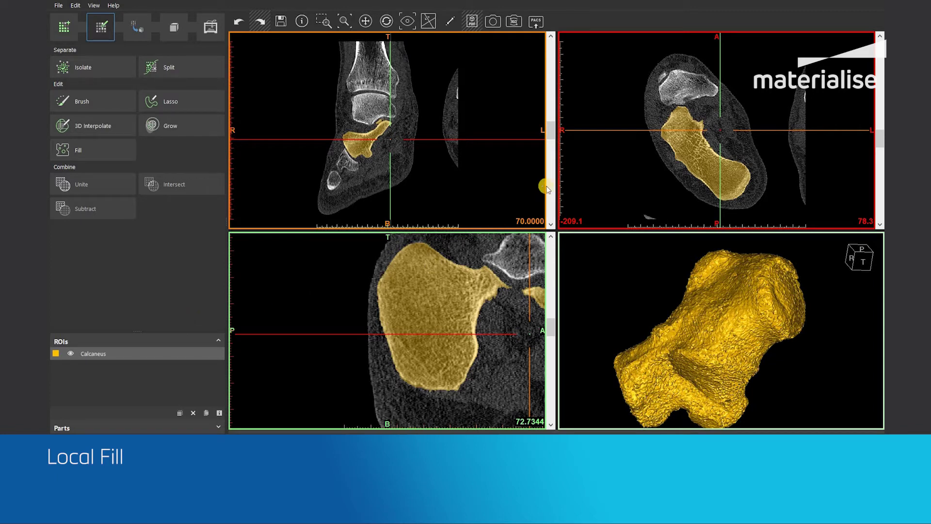
pyautogui.moveTo(549, 117); pyautogui.dragTo(551, 159)
pyautogui.moveTo(422, 349)
pyautogui.mouseDown()
pyautogui.moveTo(409, 370)
pyautogui.moveTo(413, 361)
pyautogui.mouseUp()
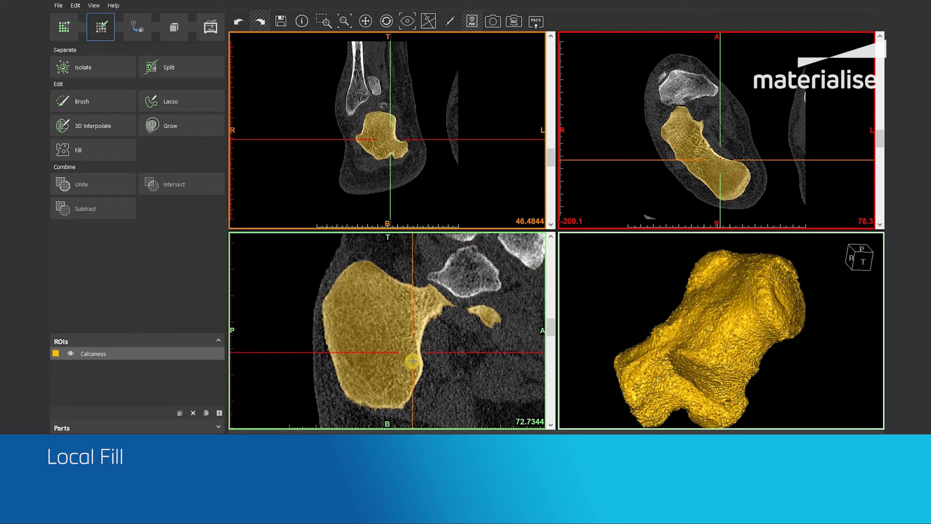